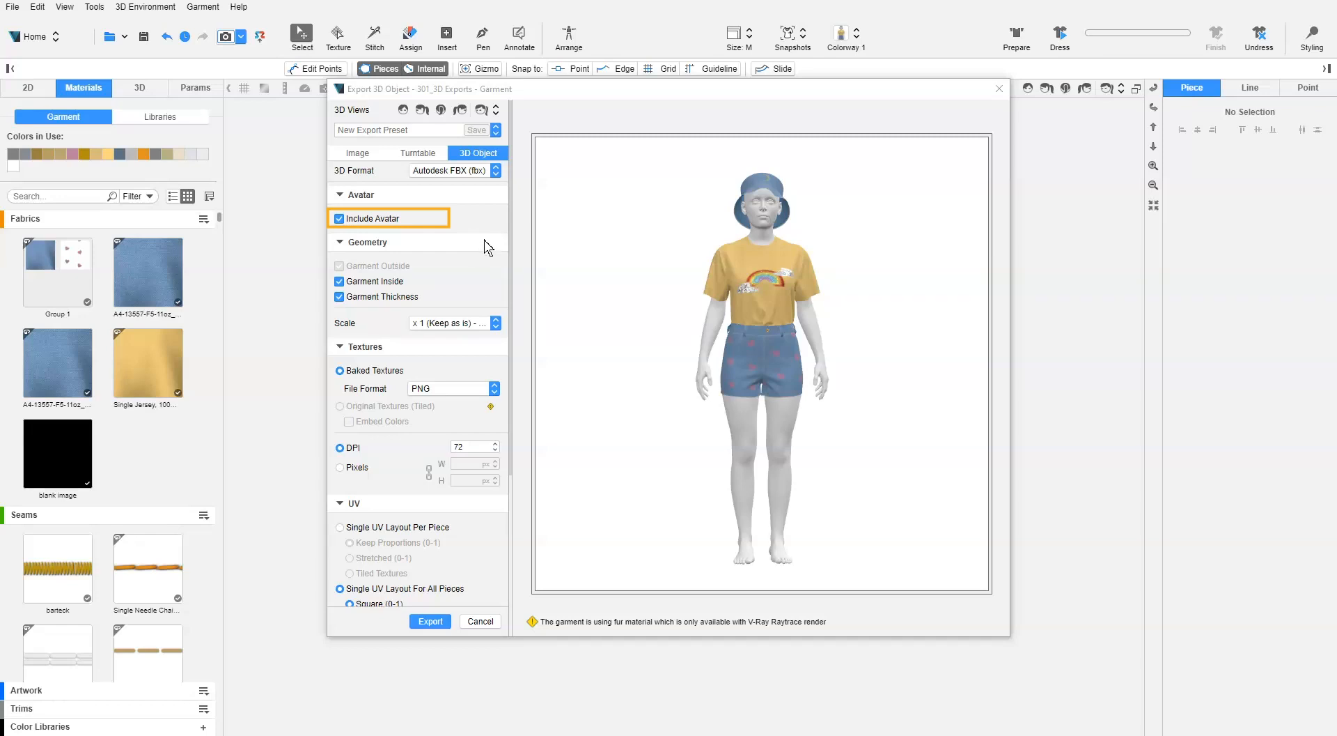
# - Turn the Include Avatar, Garment Inside and Garment Thickness export options off and back on
pyautogui.click(379, 218)
pyautogui.click(379, 219)
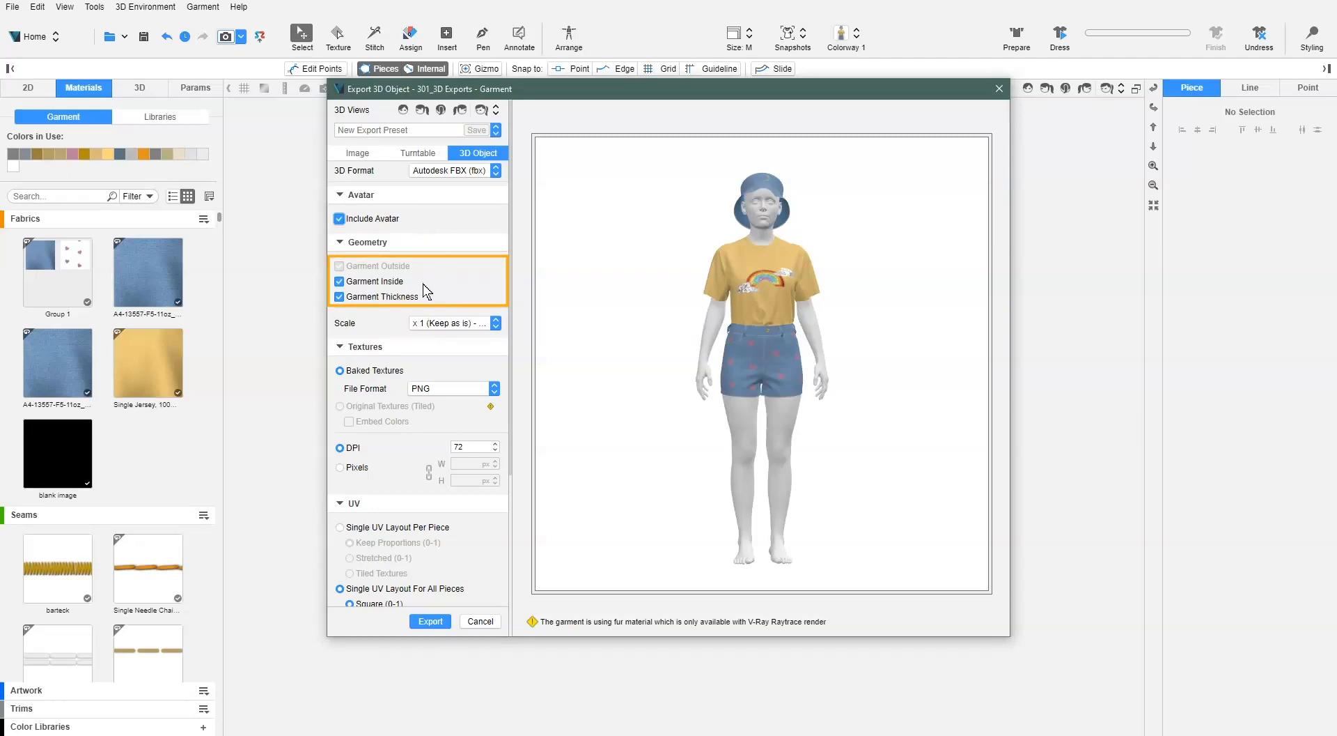
pyautogui.click(340, 281)
pyautogui.click(340, 282)
pyautogui.click(340, 297)
pyautogui.click(339, 298)
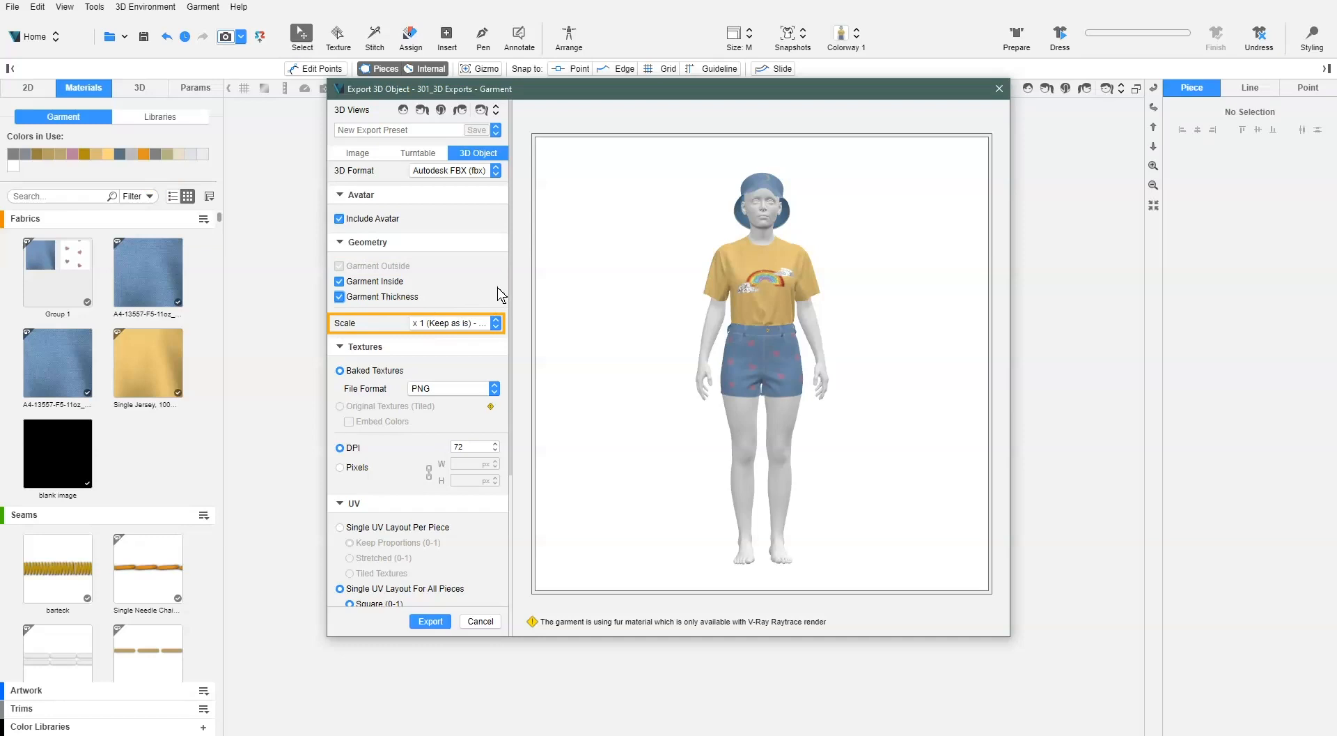
# - Review the available export scale factors and the file formats and limits for baked and original textures
pyautogui.click(496, 324)
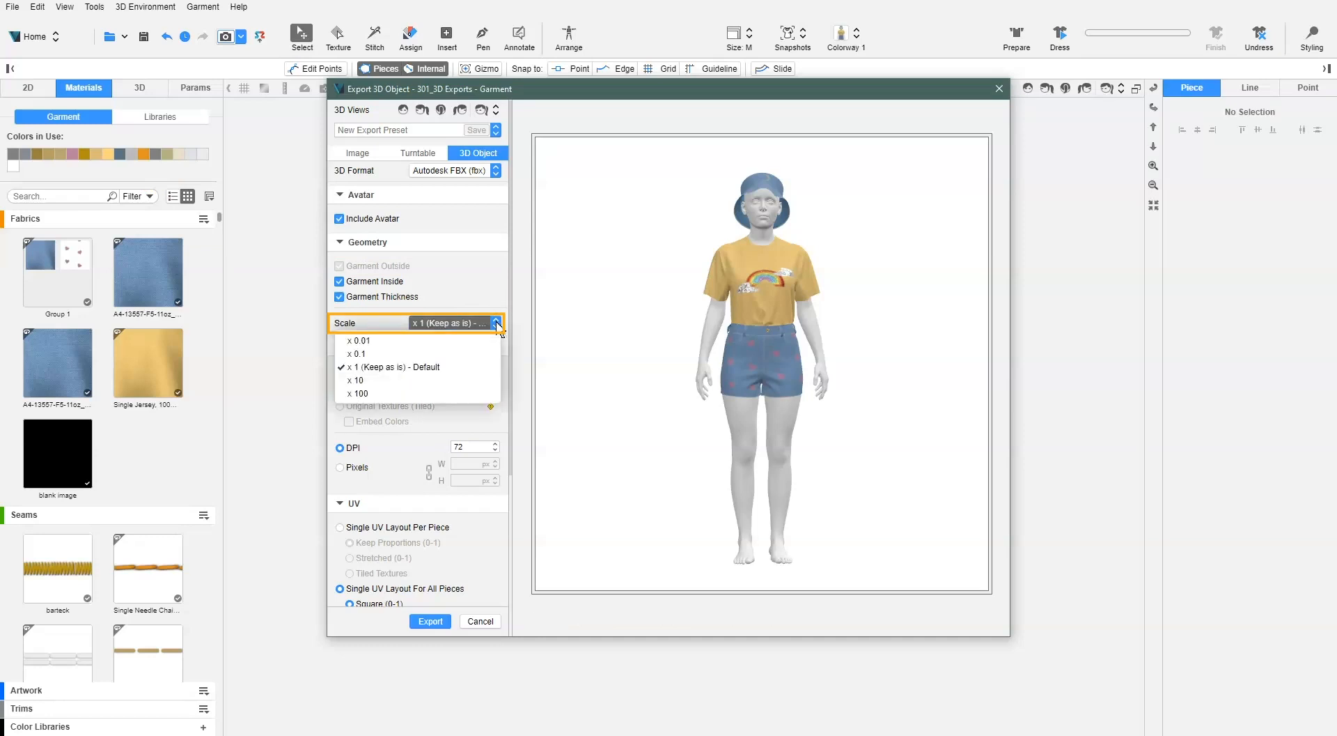
pyautogui.click(496, 323)
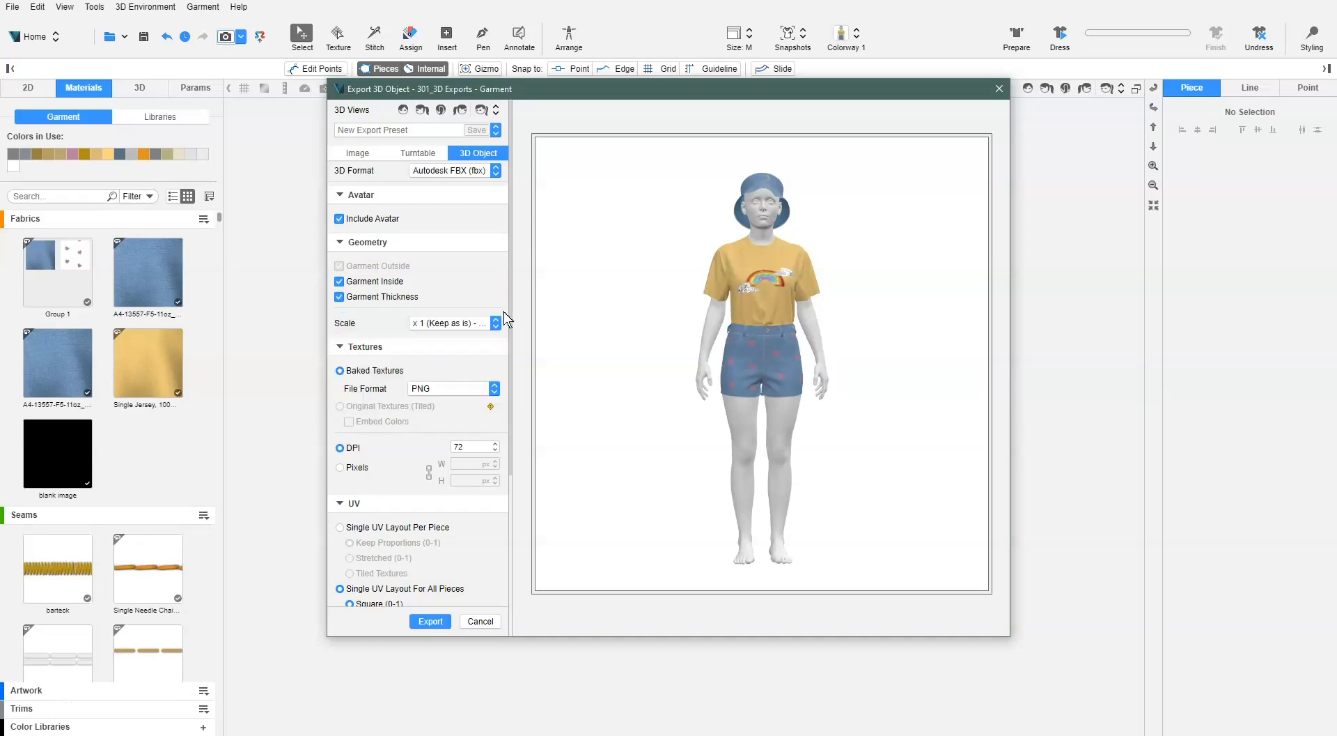
pyautogui.scroll(-1, 505, 313)
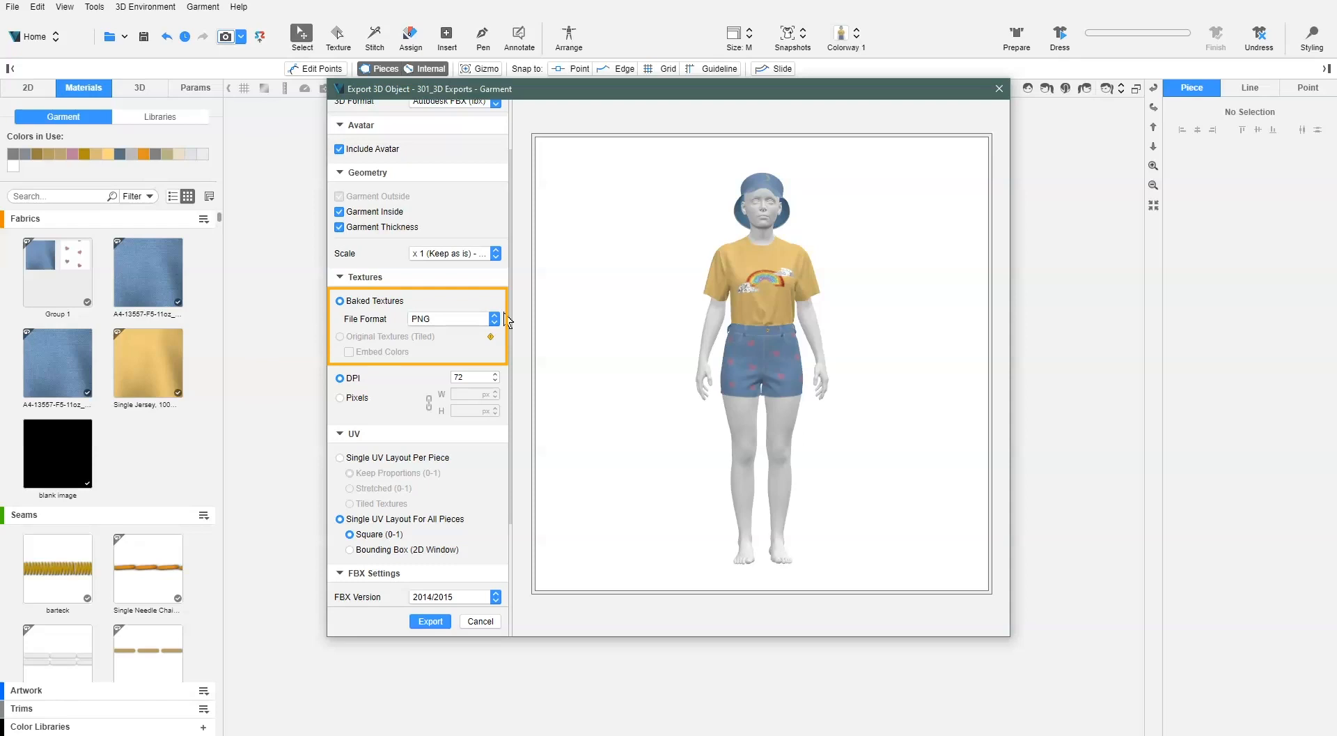
pyautogui.click(495, 319)
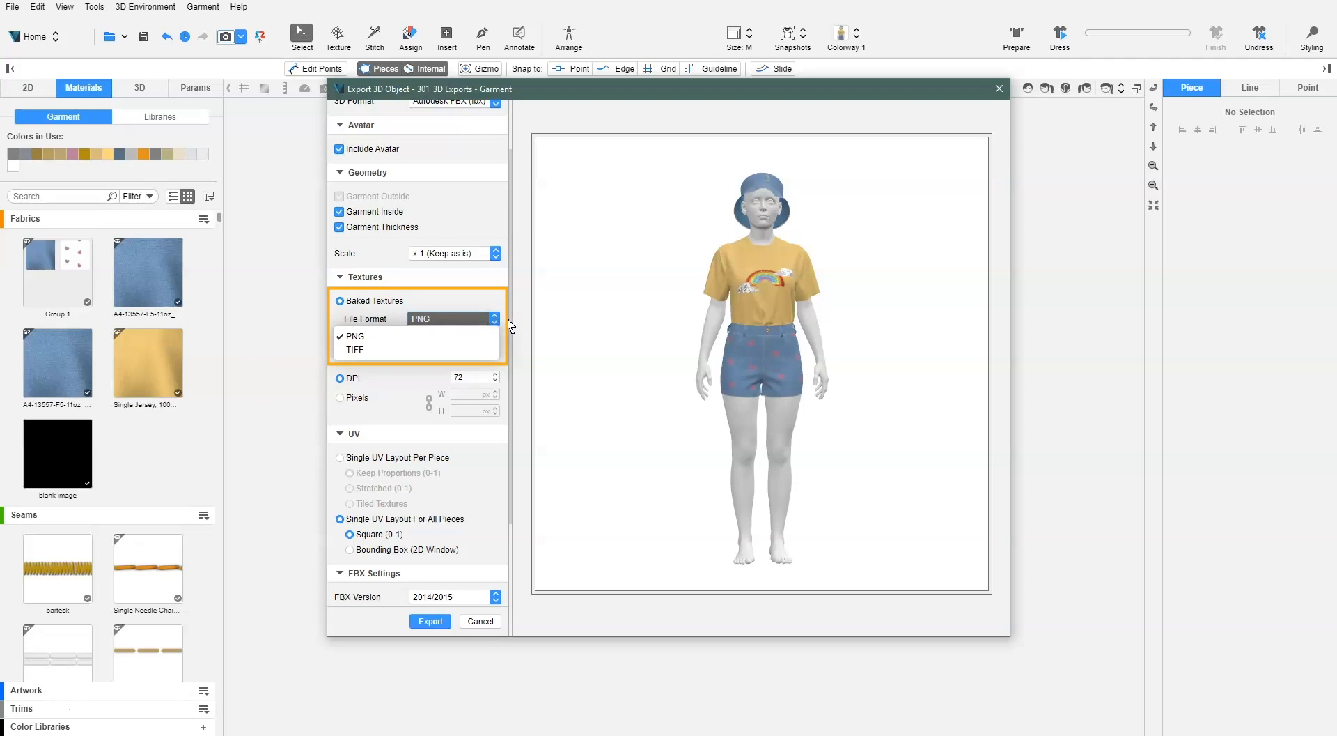
pyautogui.click(509, 322)
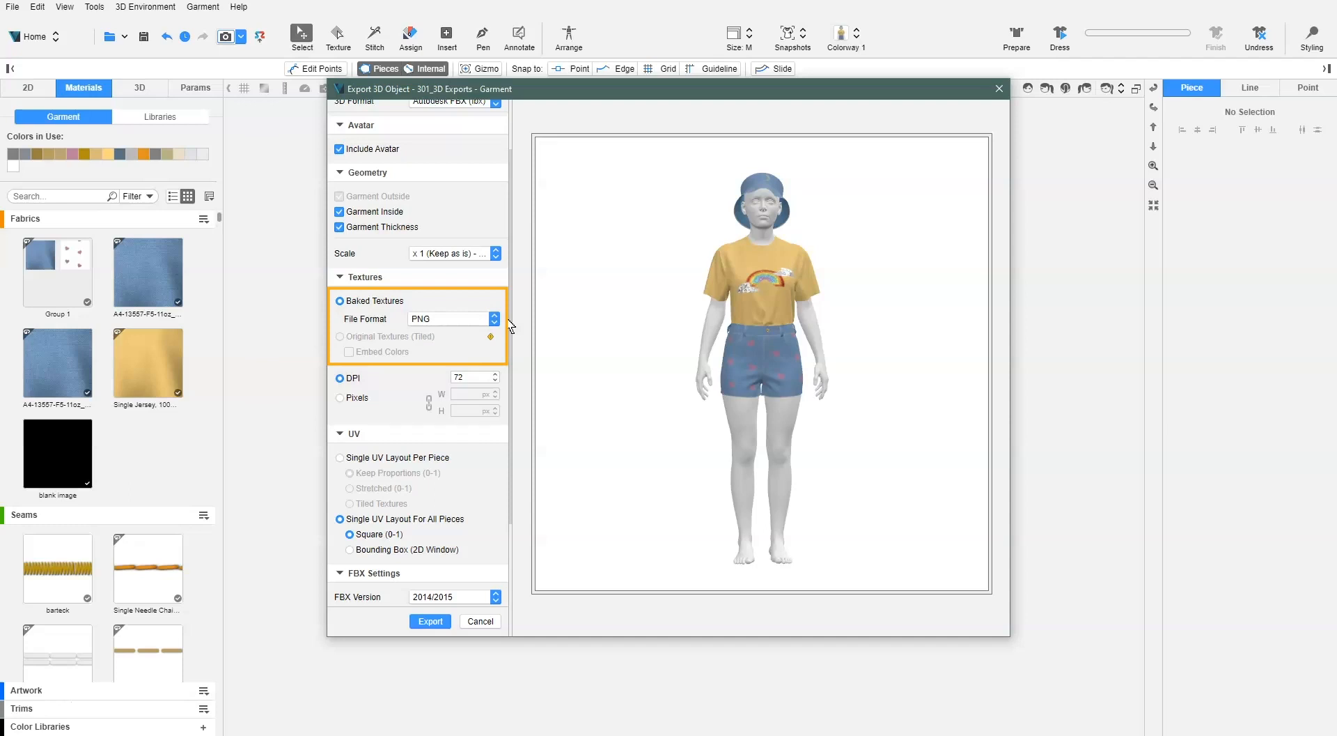
pyautogui.moveTo(492, 338)
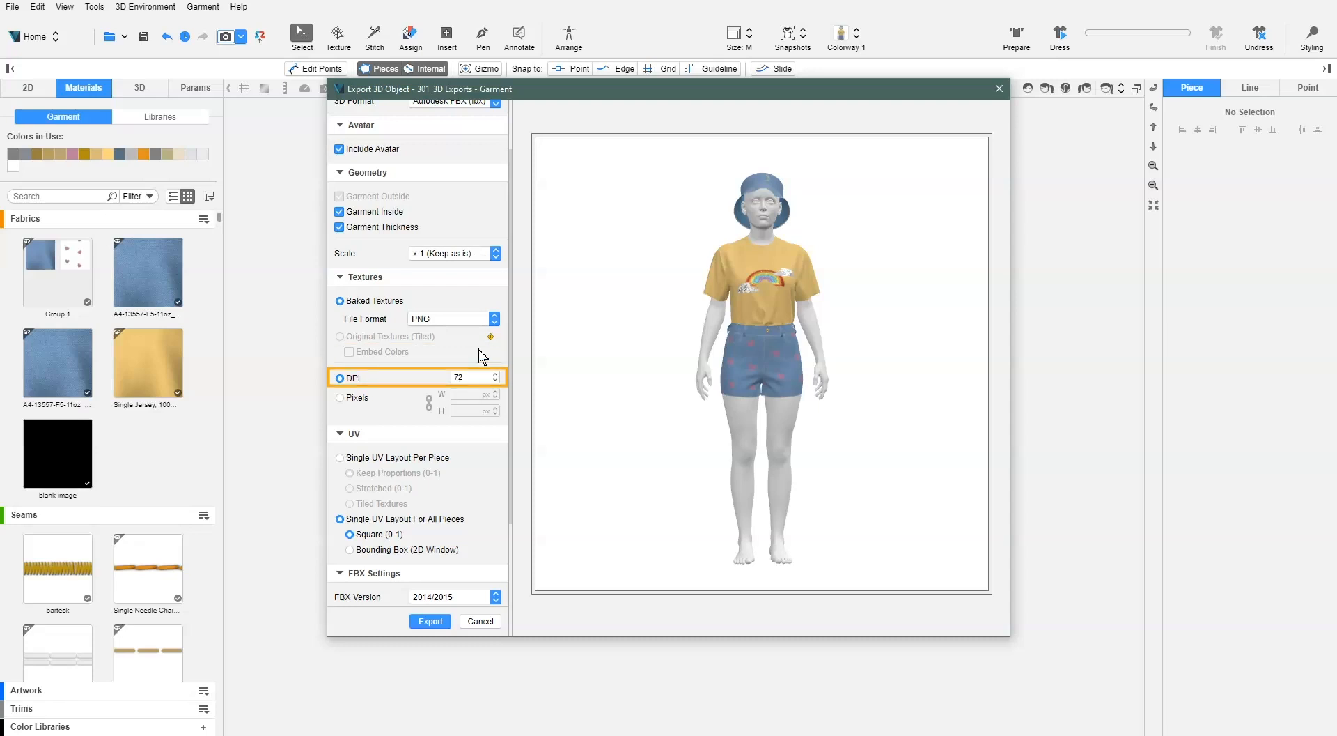
# - Set the baked texture resolution to 150 DPI
pyautogui.moveTo(472, 377); pyautogui.dragTo(433, 380)
pyautogui.write('150')
pyautogui.click(509, 368)
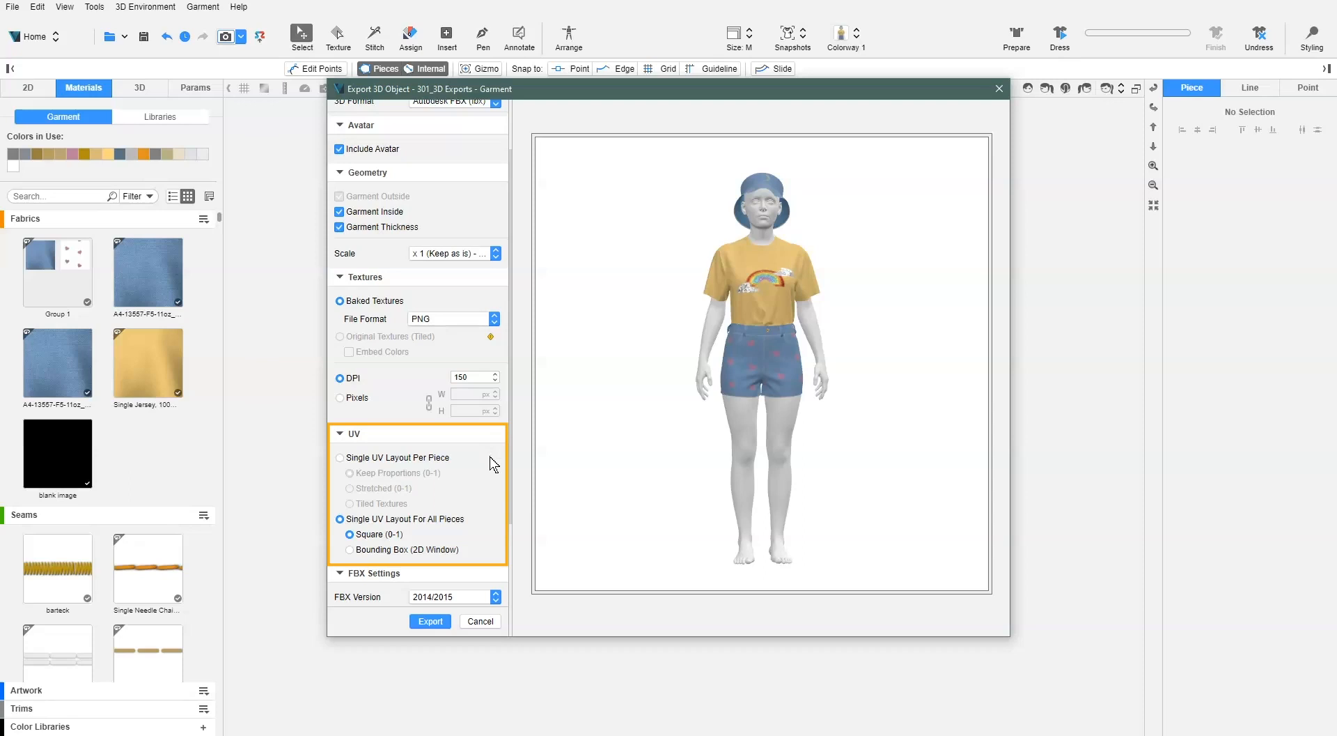
# - Try a single UV layout per piece with Stretched (0-1), and return to a single layout for all pieces
pyautogui.click(339, 458)
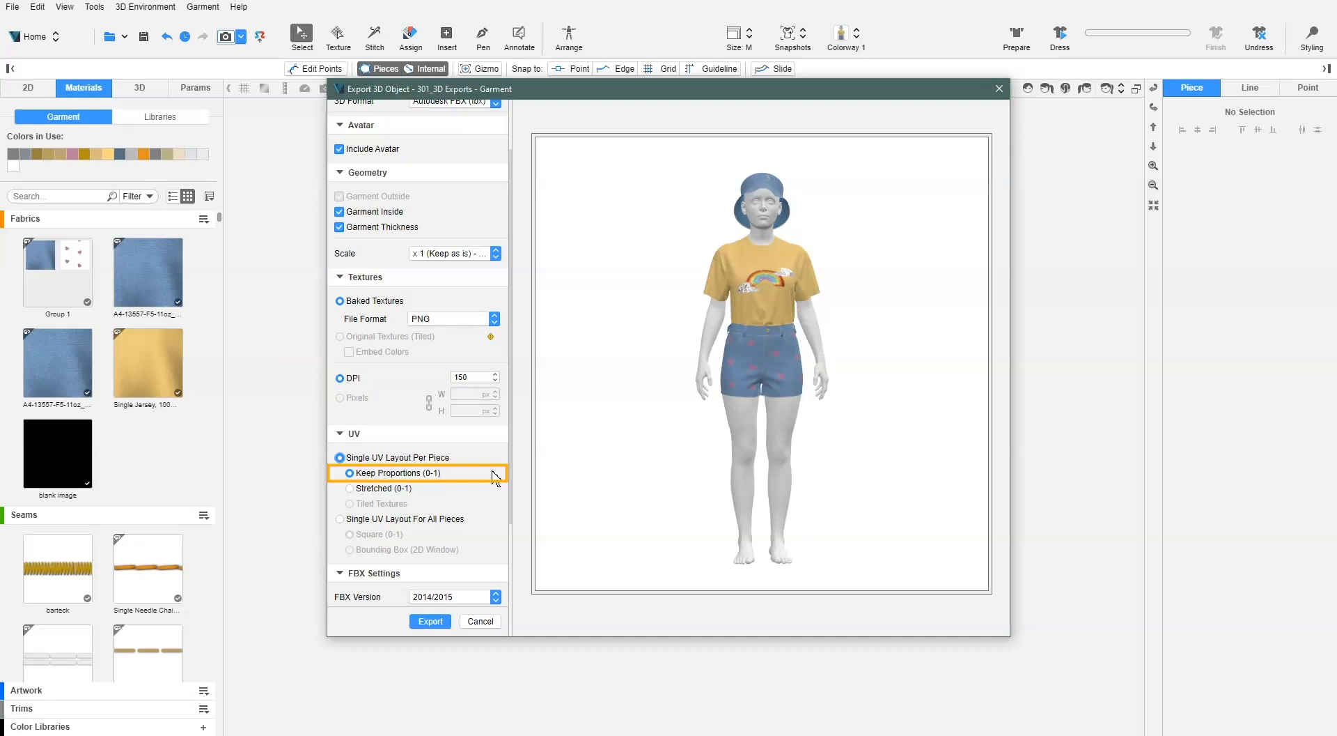
pyautogui.click(350, 489)
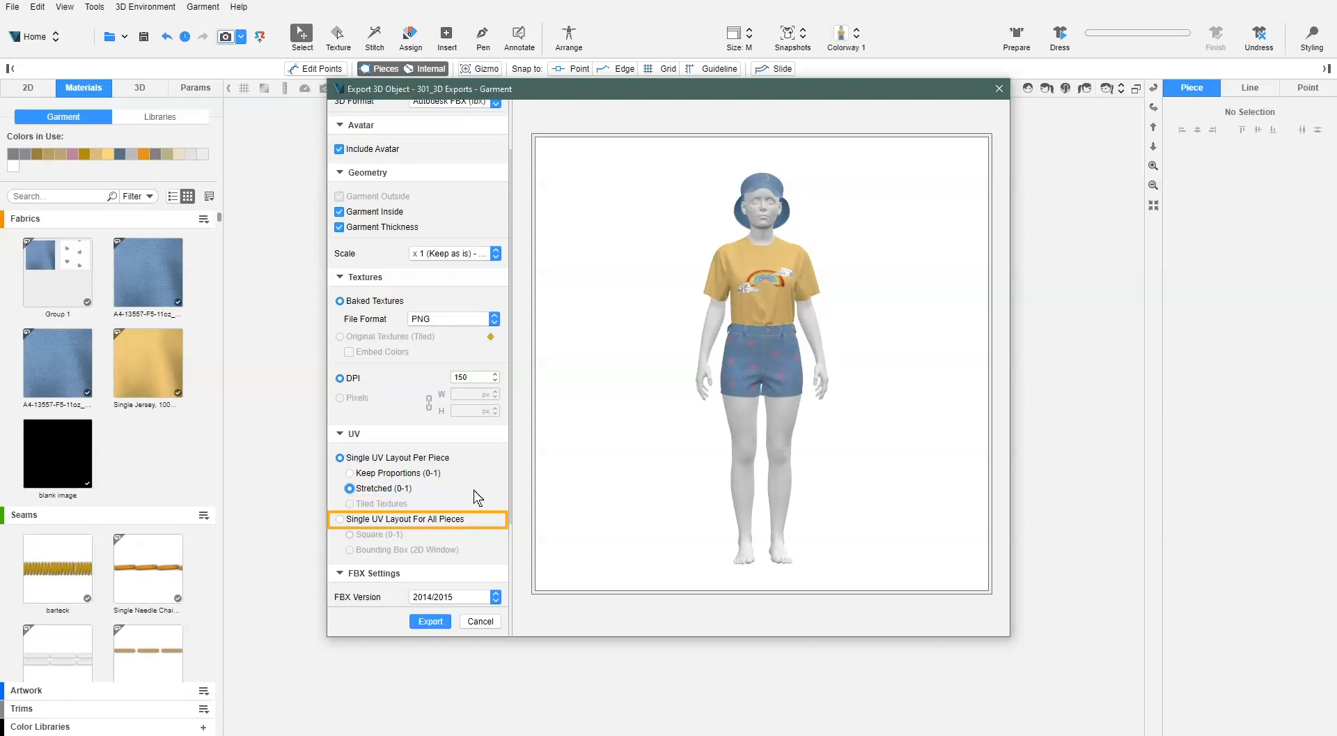
pyautogui.click(340, 519)
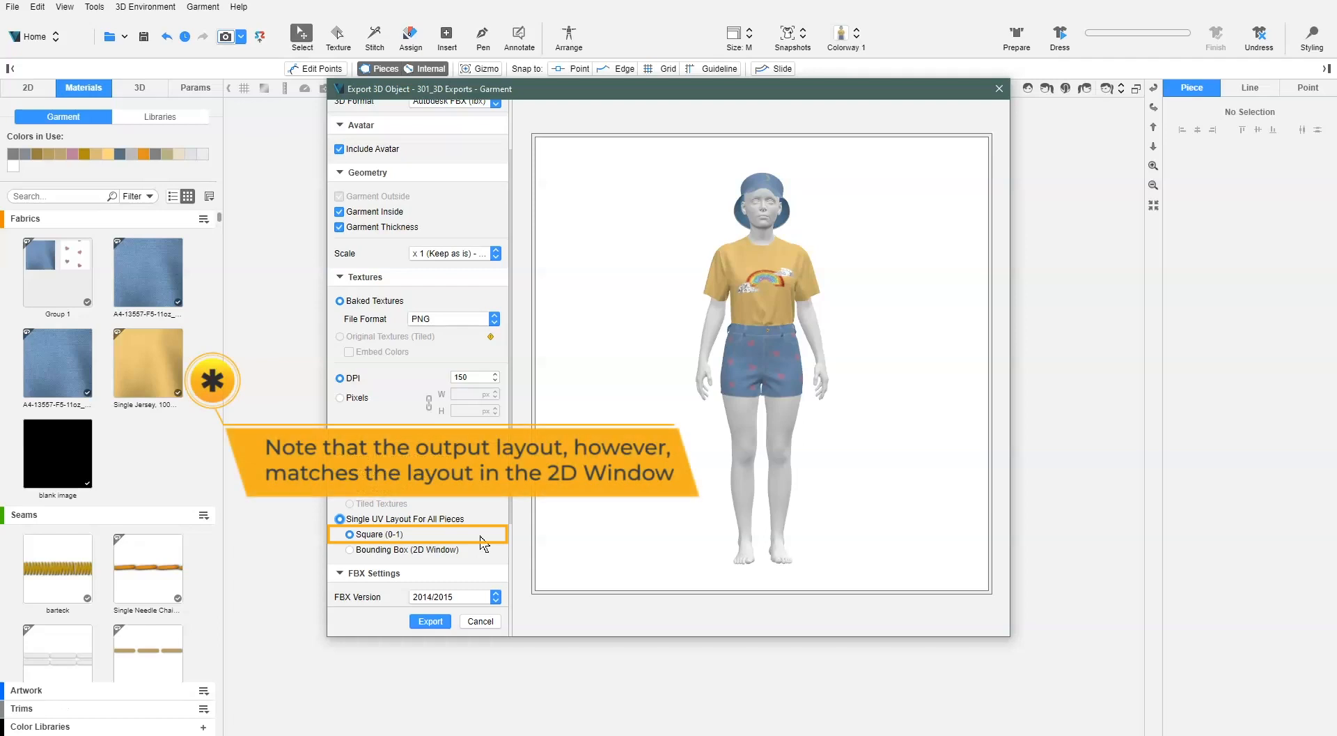
# - Set the all-pieces UV layout to Bounding Box (2D Window) and define the texture size in pixels
pyautogui.click(411, 550)
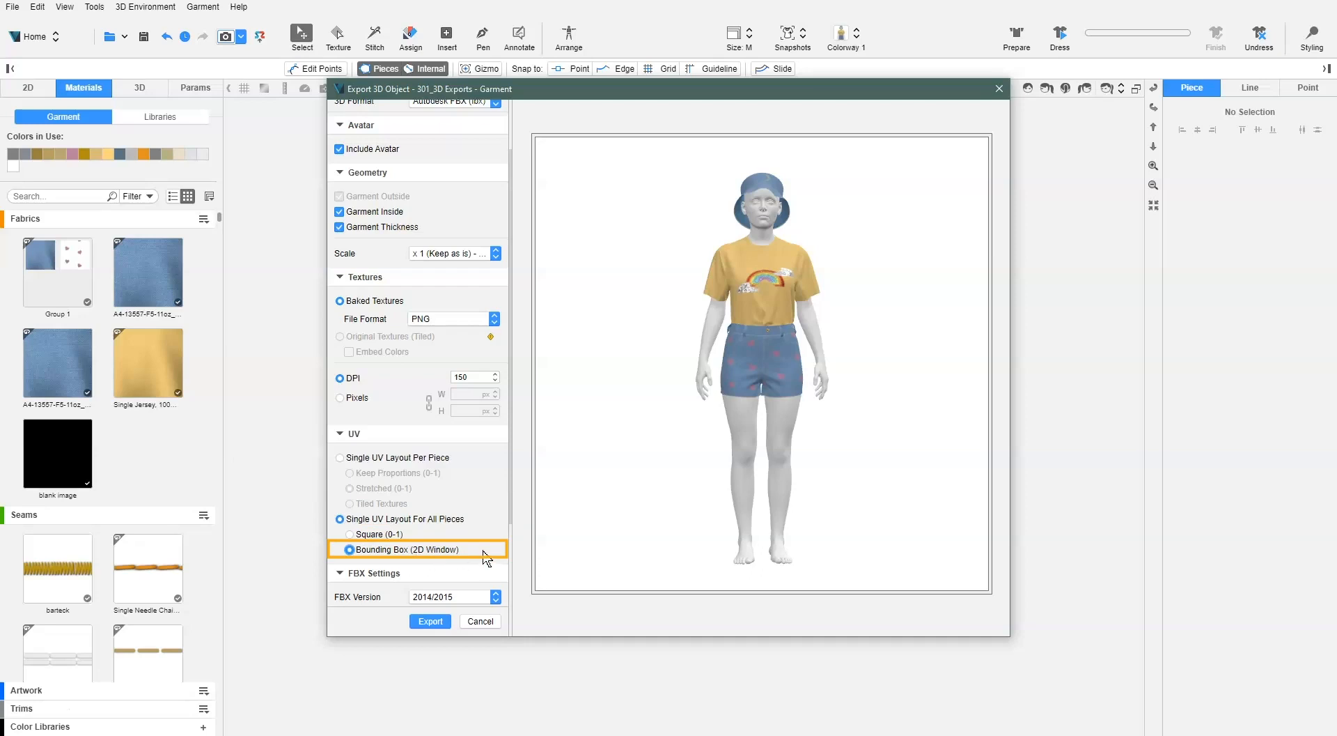
pyautogui.click(355, 402)
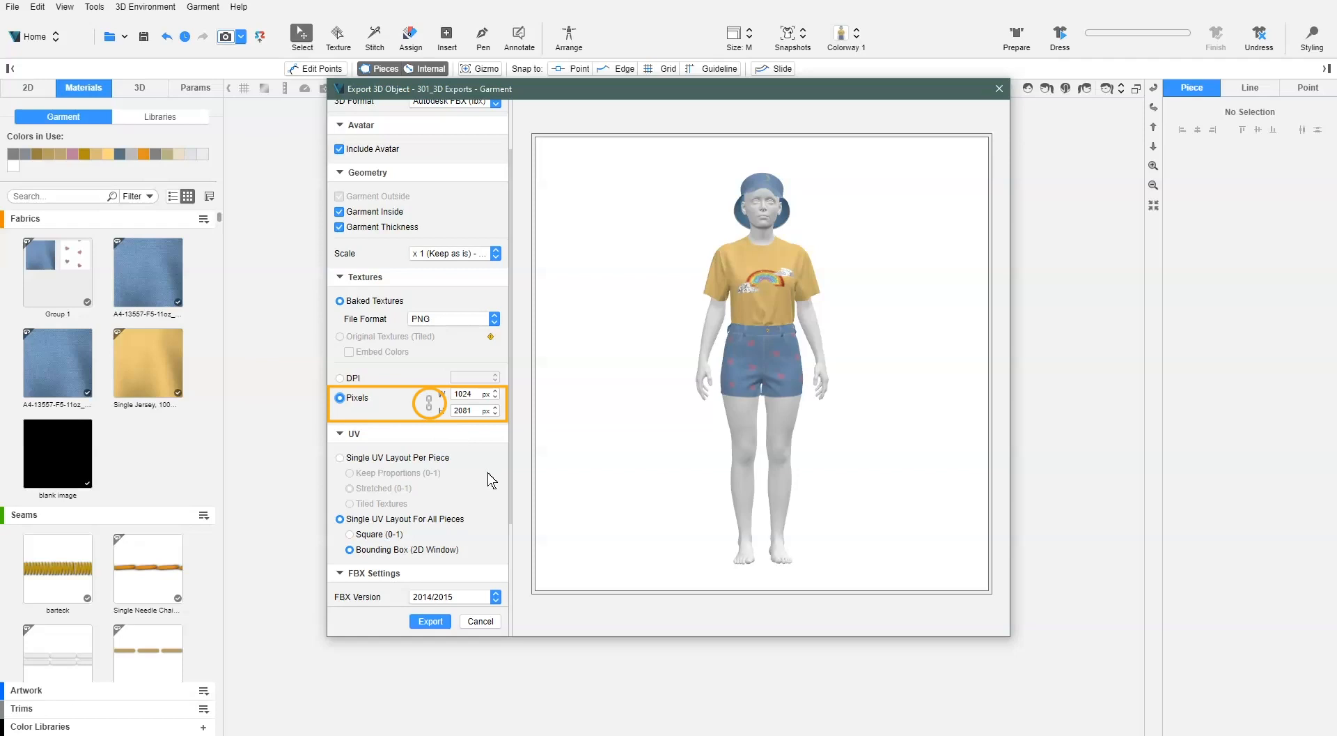
# - Include the first two colorways in the export and leave out the green one
pyautogui.scroll(-4, 491, 481)
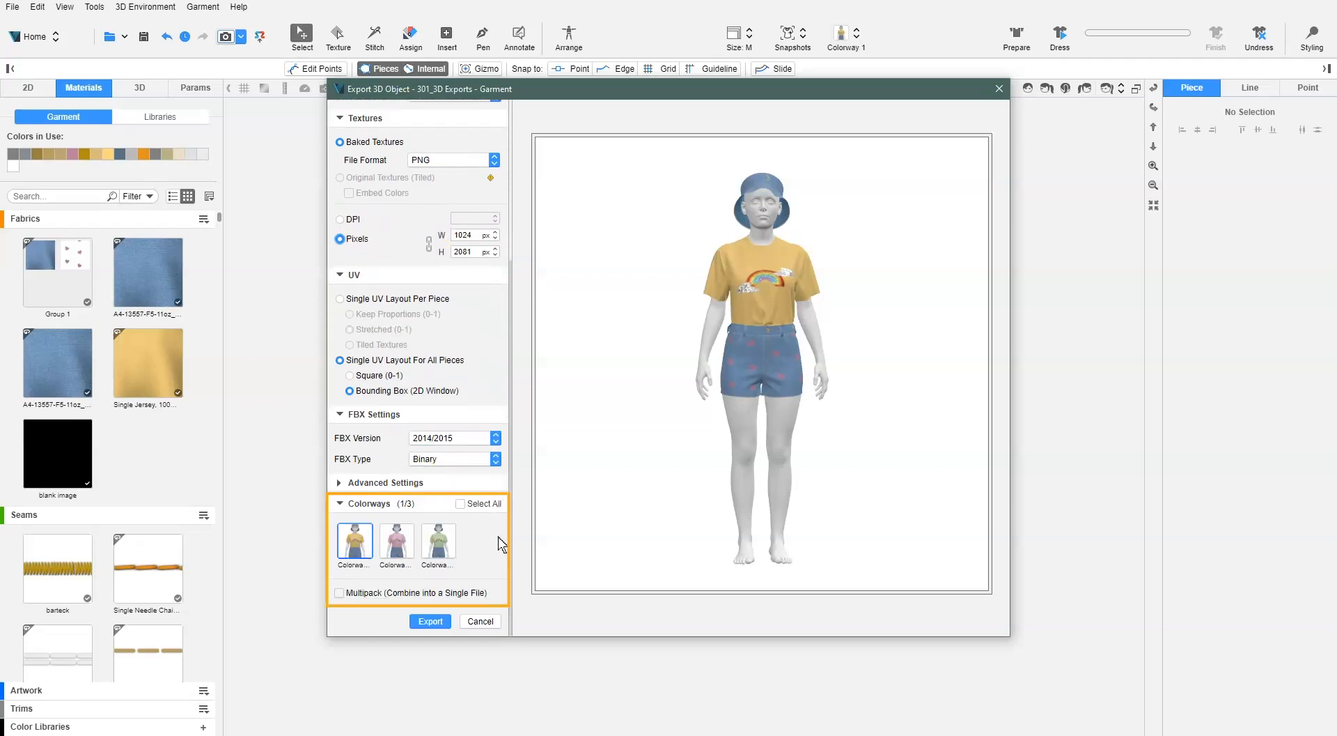
pyautogui.click(460, 504)
pyautogui.click(442, 543)
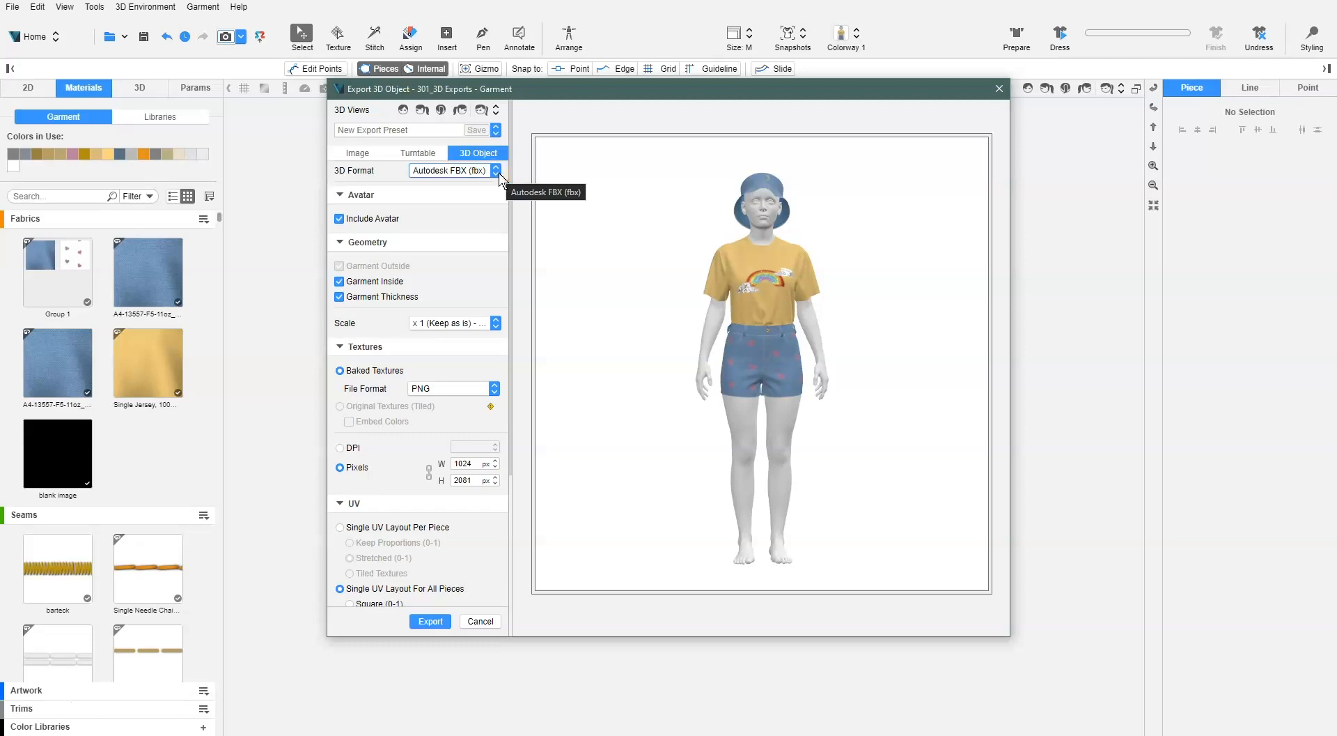
# - Review the FBX version and type choices, and expand the advanced export settings to examine them
pyautogui.scroll(-3, 493, 443)
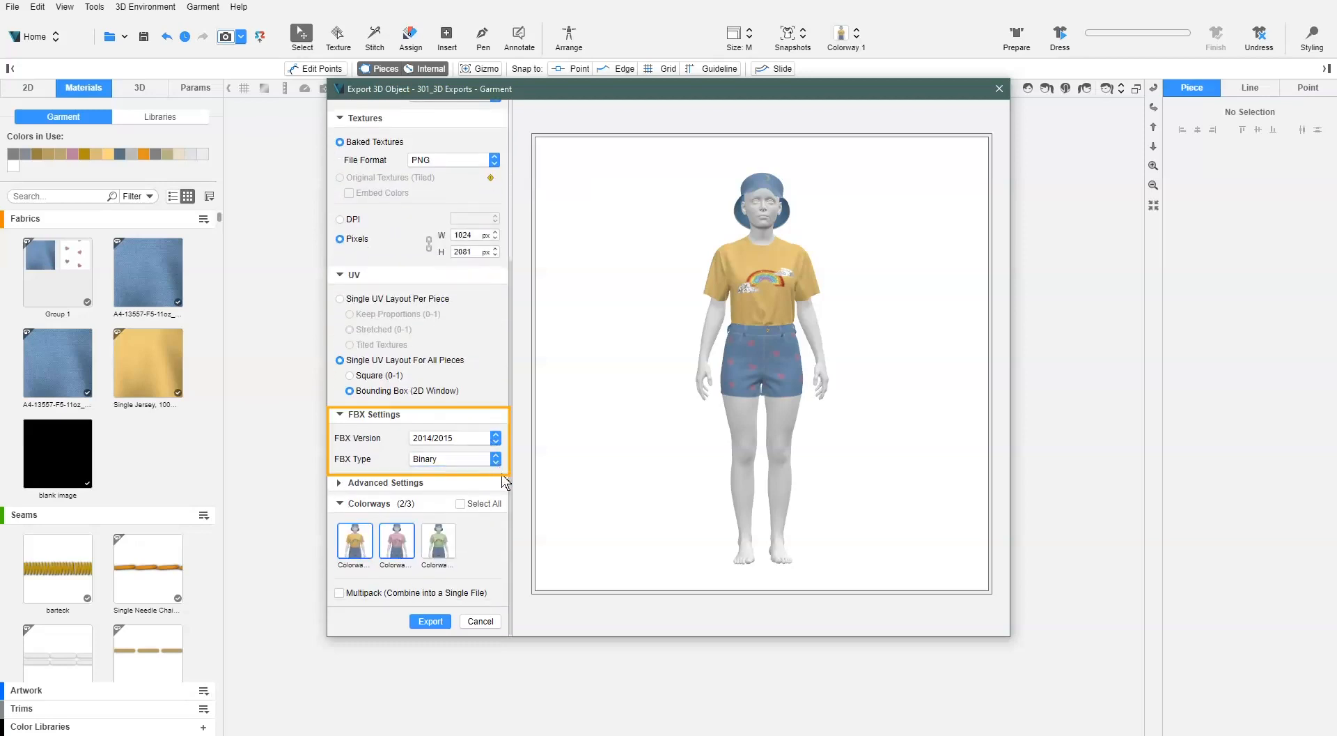
pyautogui.click(496, 439)
pyautogui.click(496, 440)
pyautogui.click(497, 459)
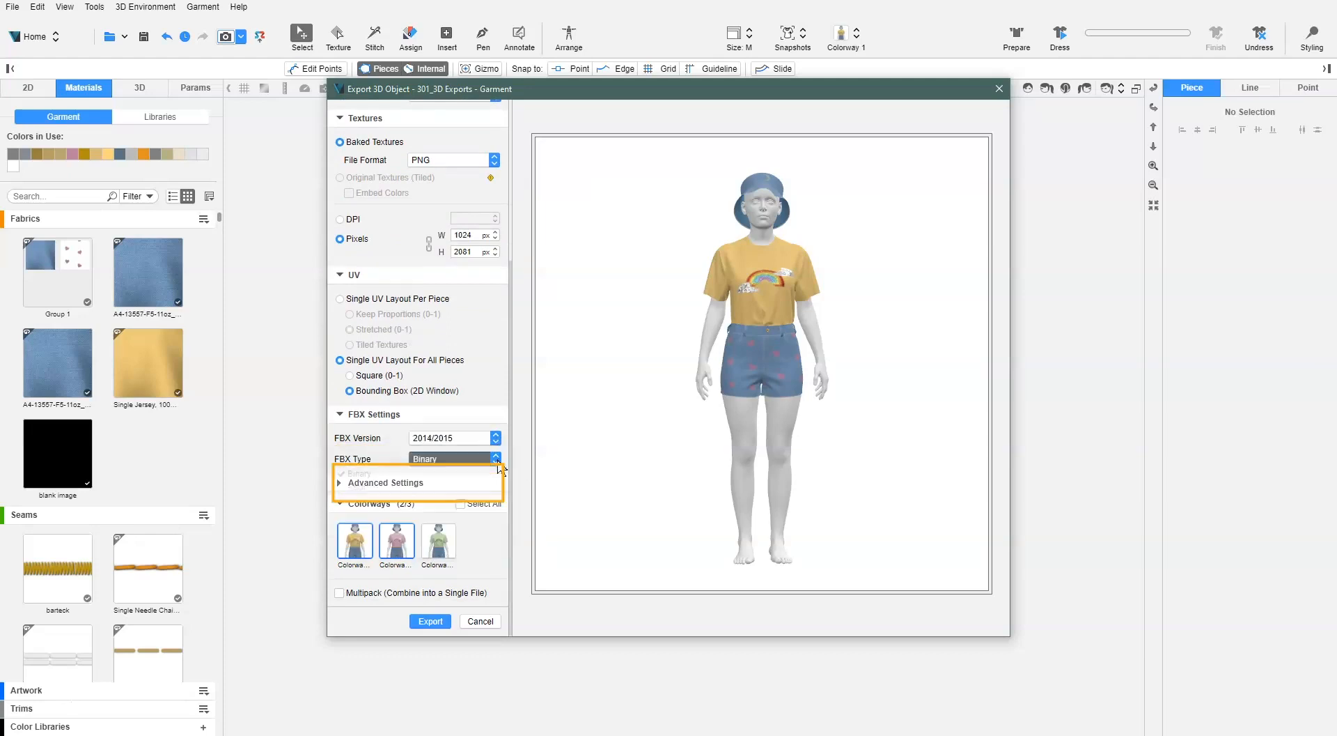
pyautogui.click(498, 459)
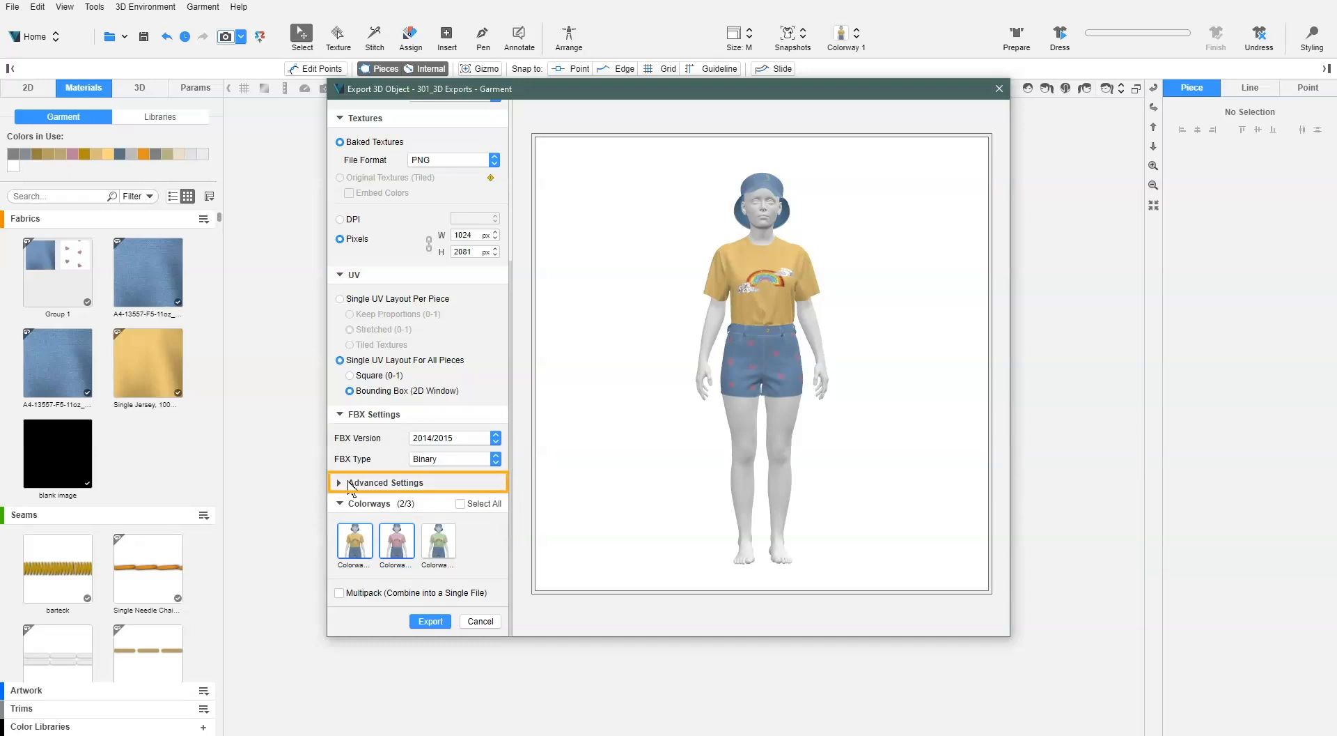
pyautogui.click(390, 482)
pyautogui.scroll(-3, 502, 472)
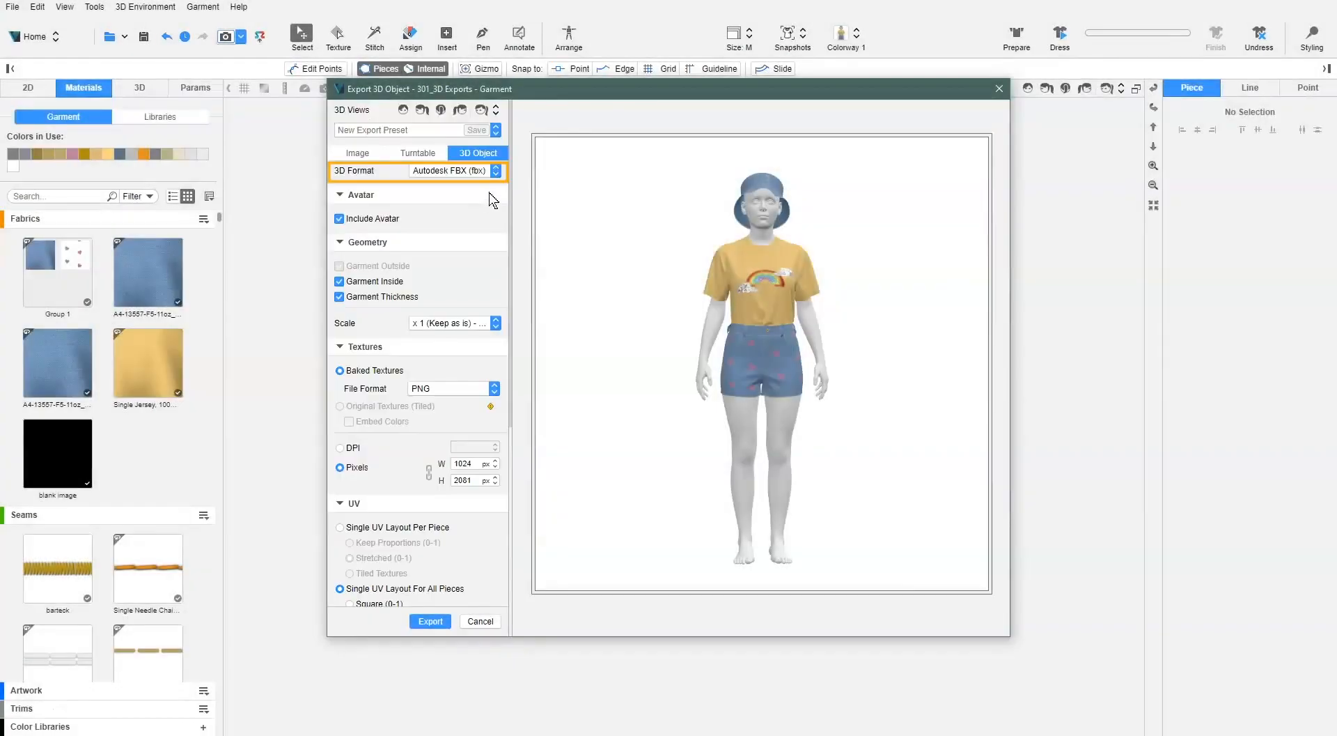
# - Change the 3D export format to glTF v2 (gltf)
pyautogui.click(456, 170)
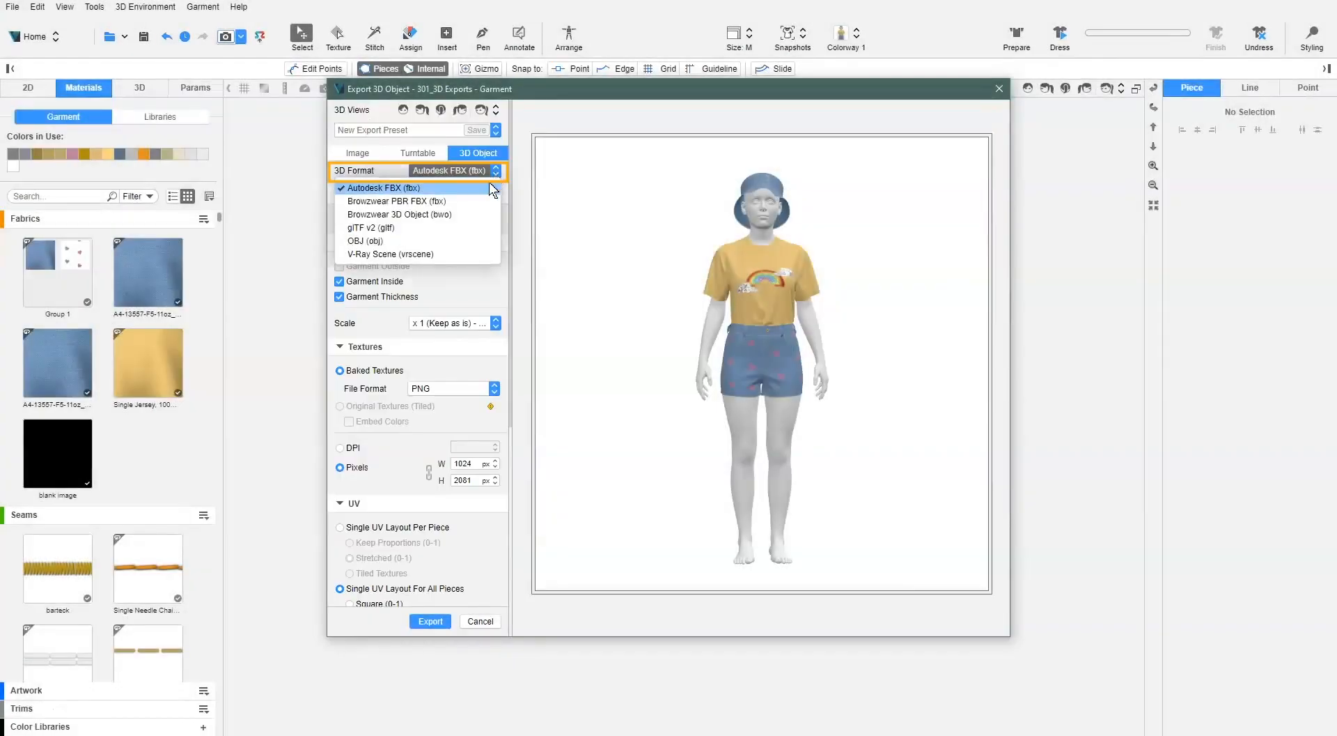
pyautogui.click(477, 228)
# - Review the glTF Type, Alpha Mode and PBR Model choices in the glTF settings
pyautogui.scroll(-4, 488, 355)
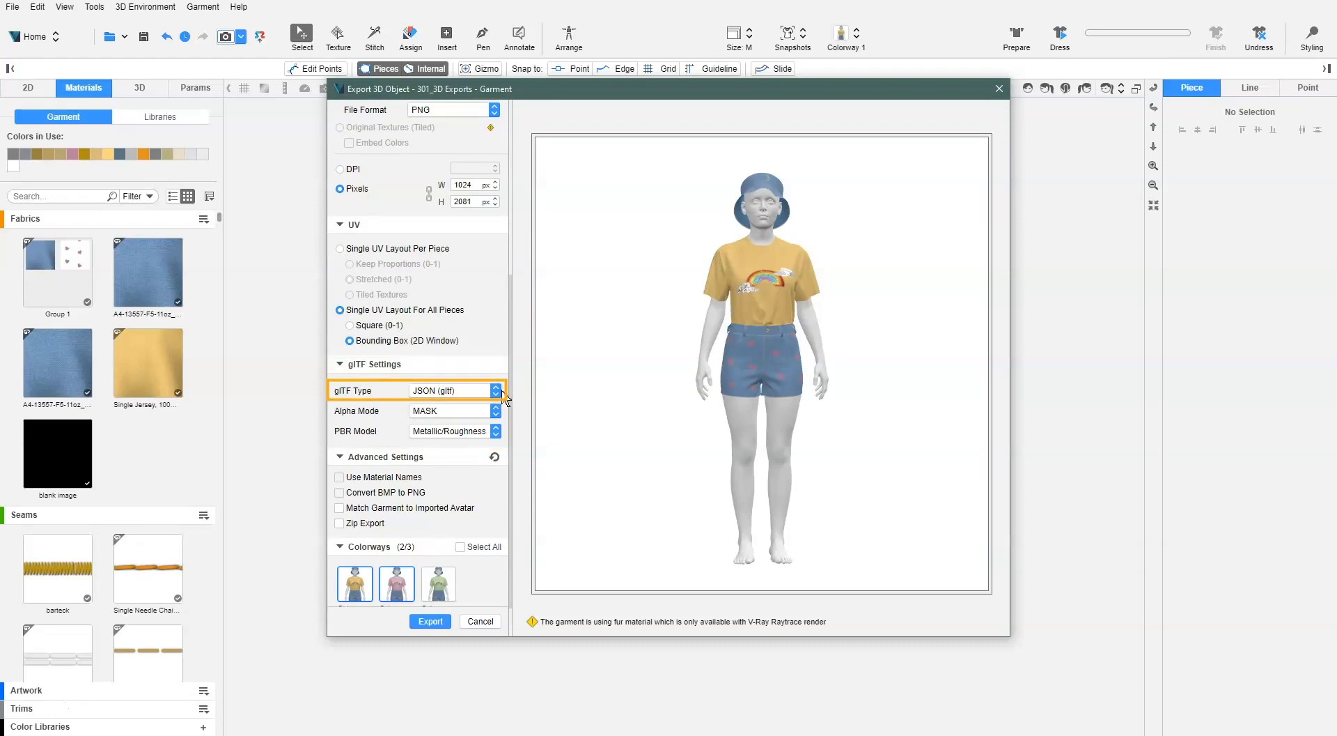
pyautogui.click(496, 391)
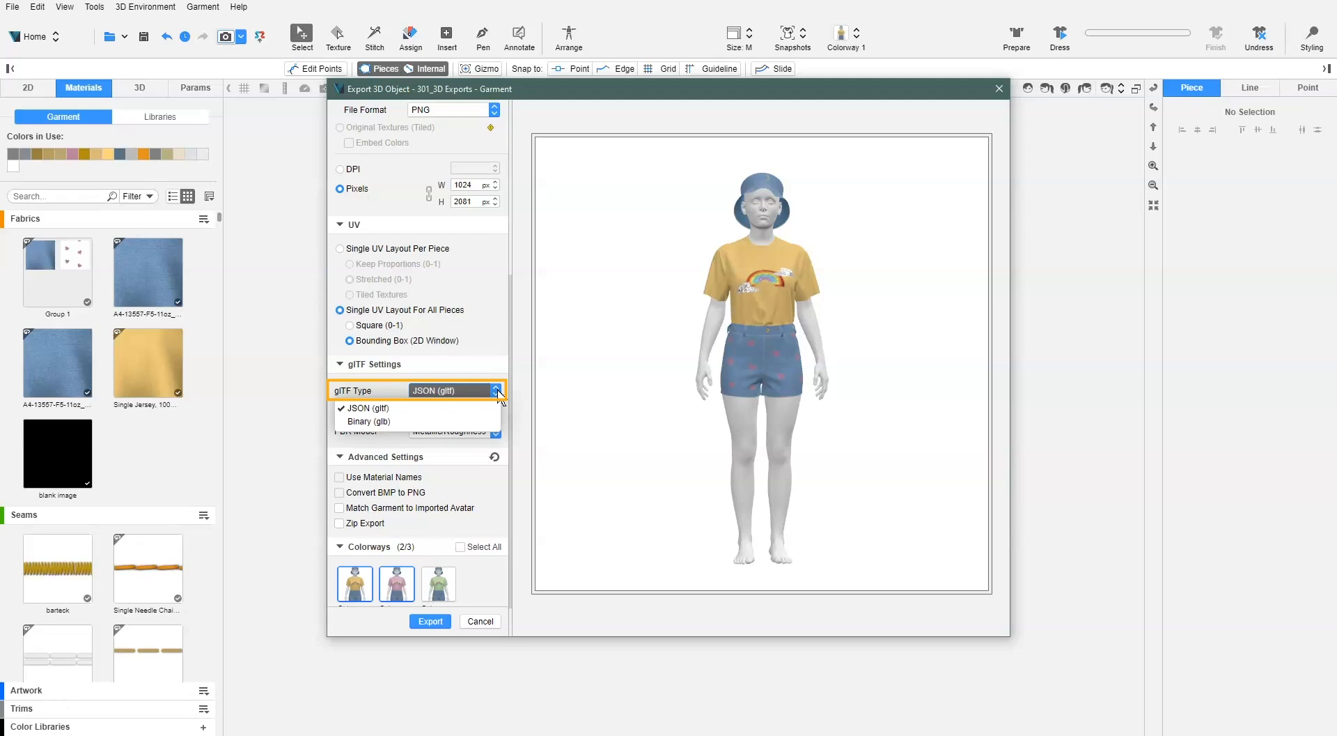
pyautogui.click(499, 388)
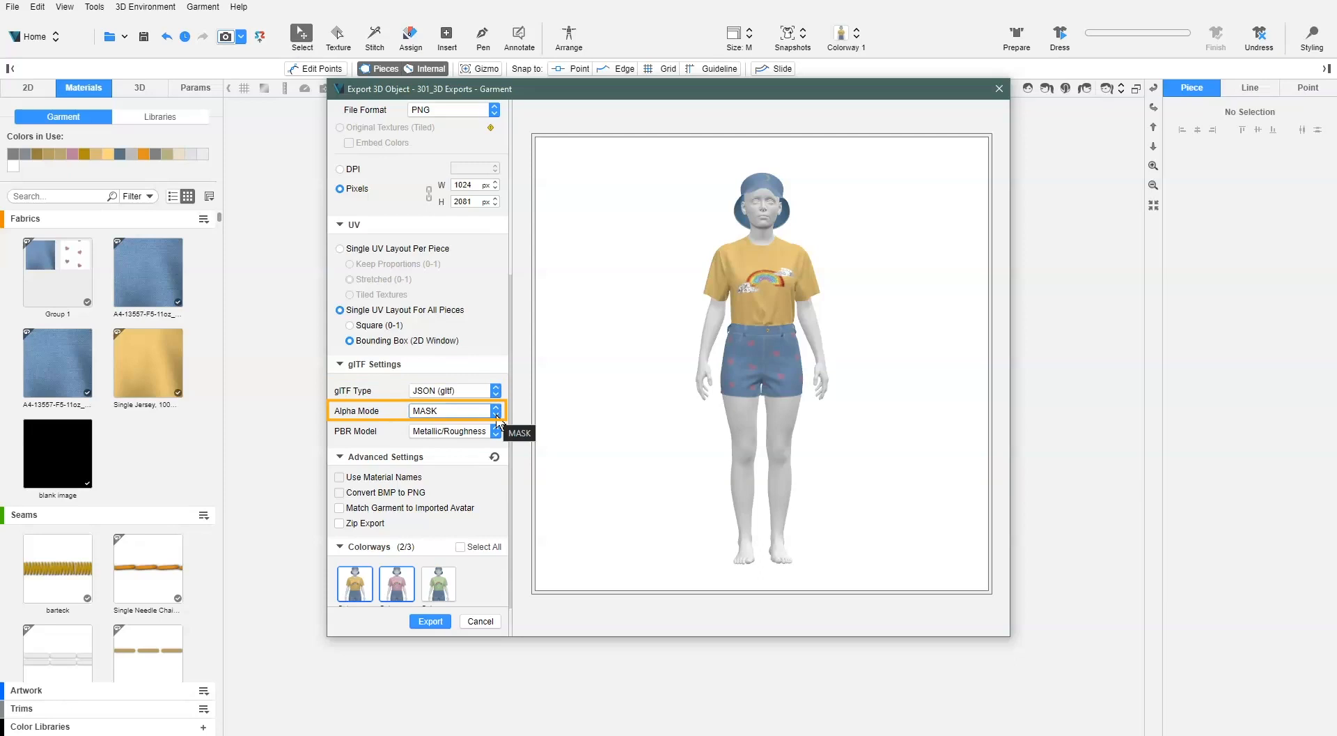
pyautogui.click(498, 414)
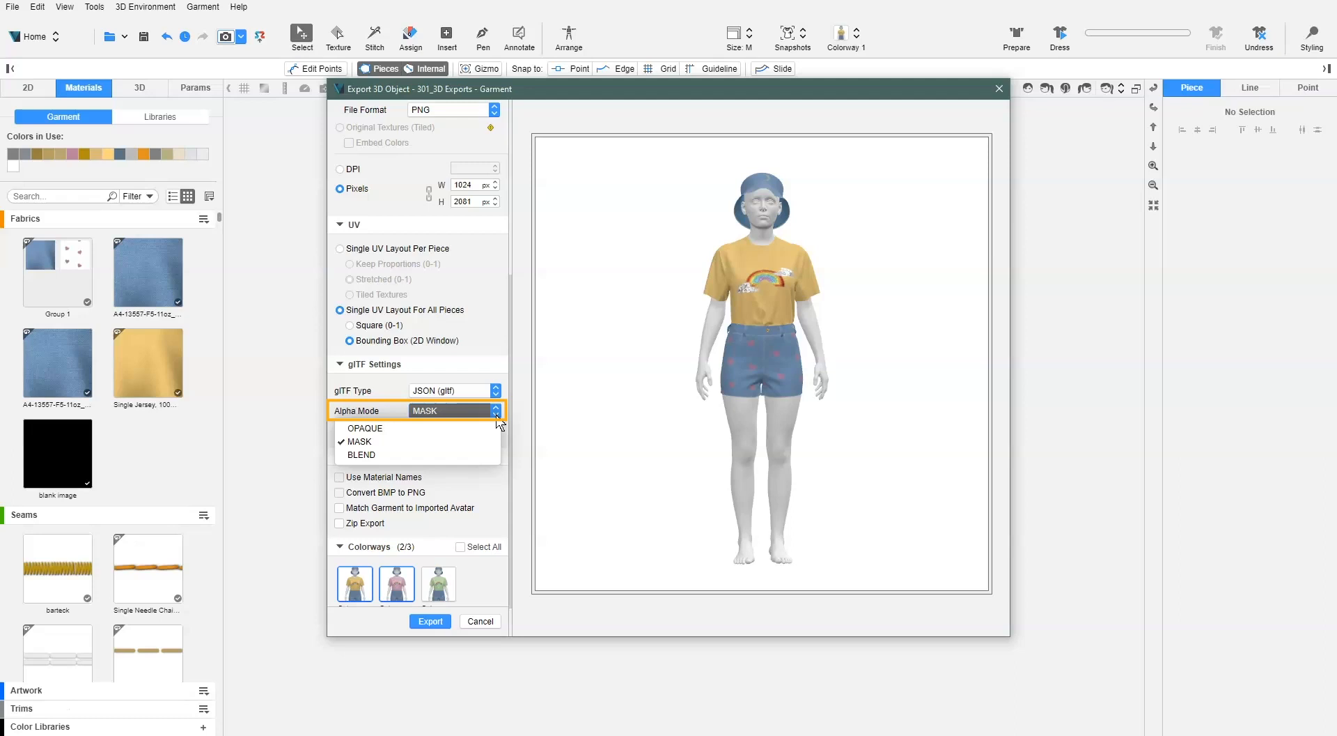
pyautogui.click(497, 415)
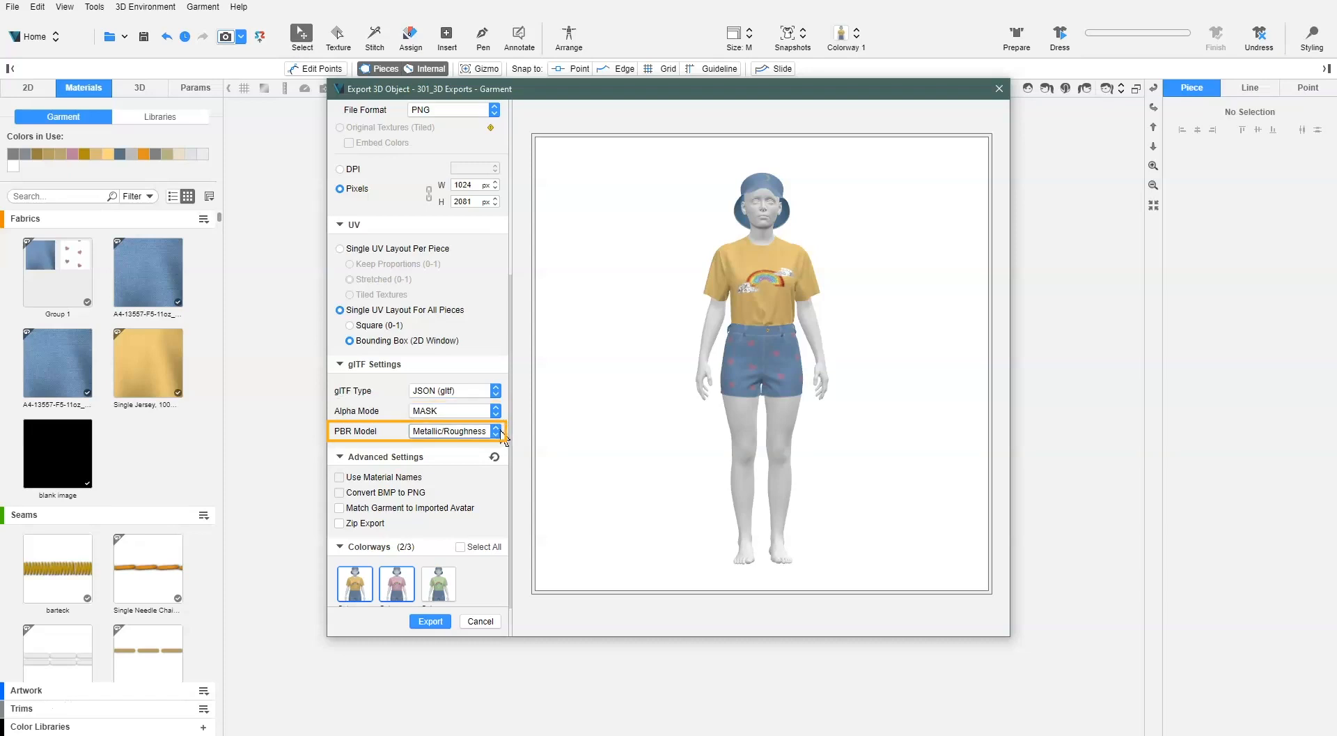
pyautogui.click(497, 431)
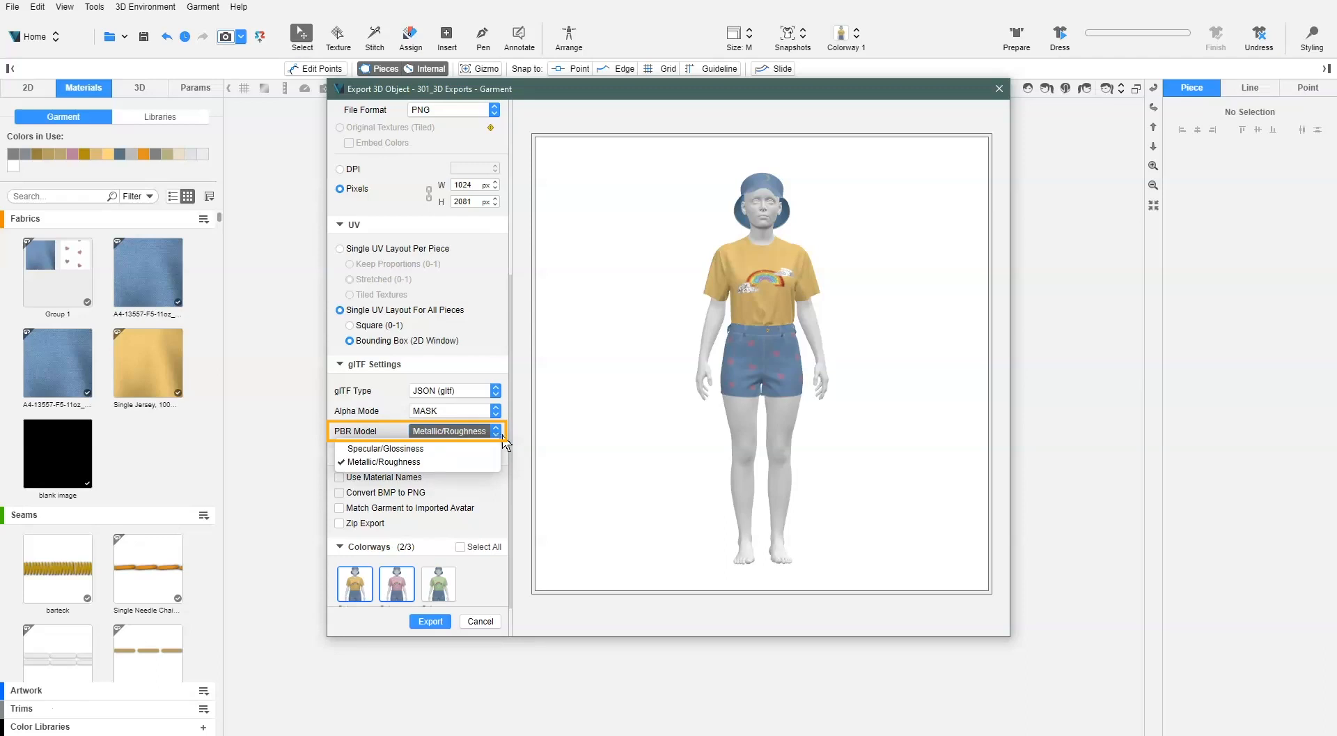
pyautogui.click(506, 435)
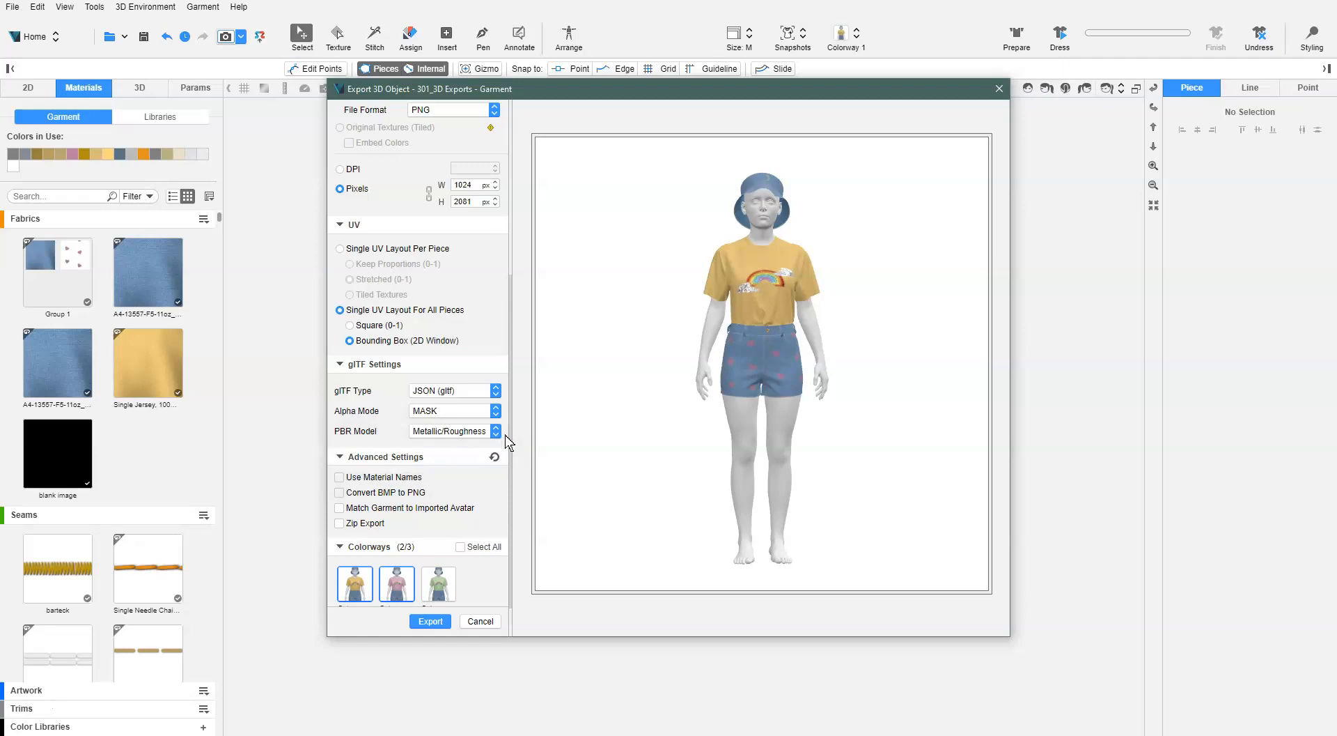